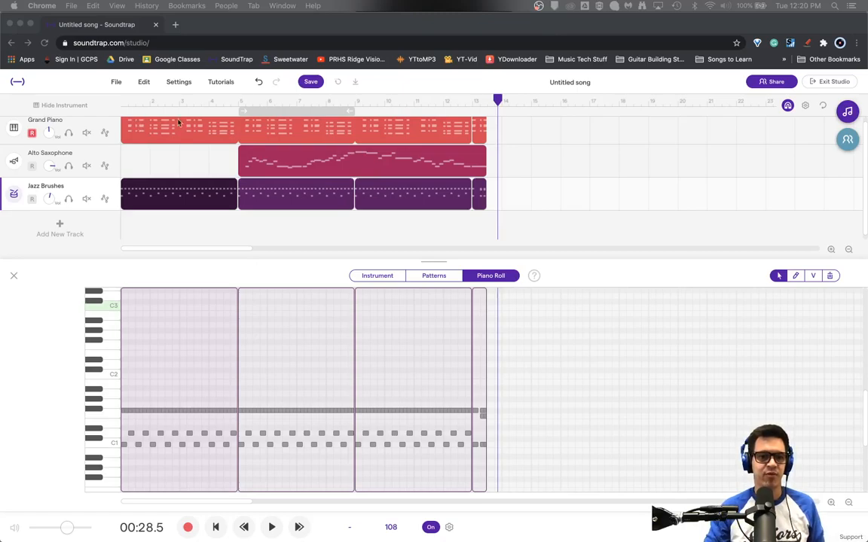
- Play the song from bar 5 for a few seconds
click(193, 251)
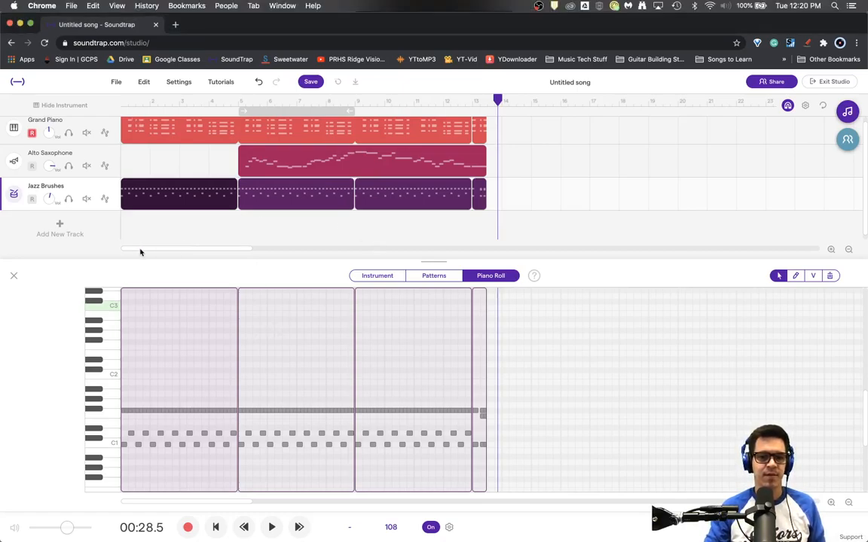
click(237, 102)
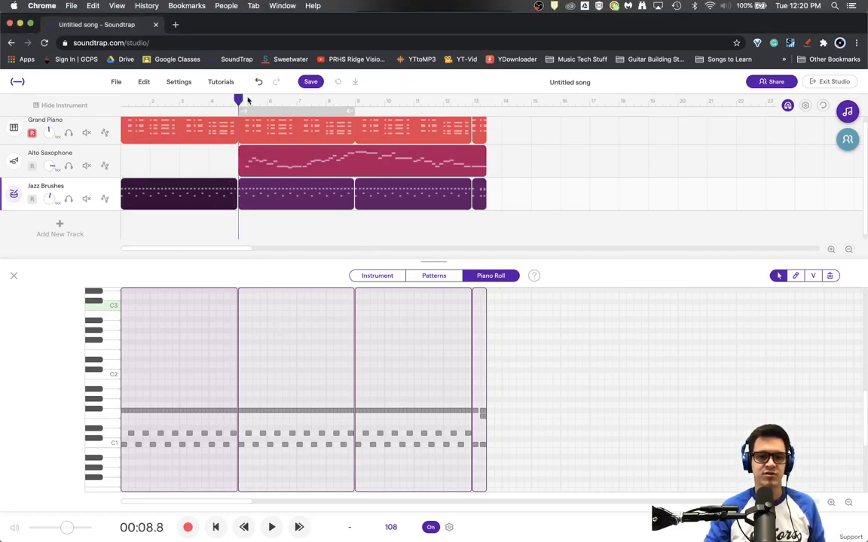
key(space)
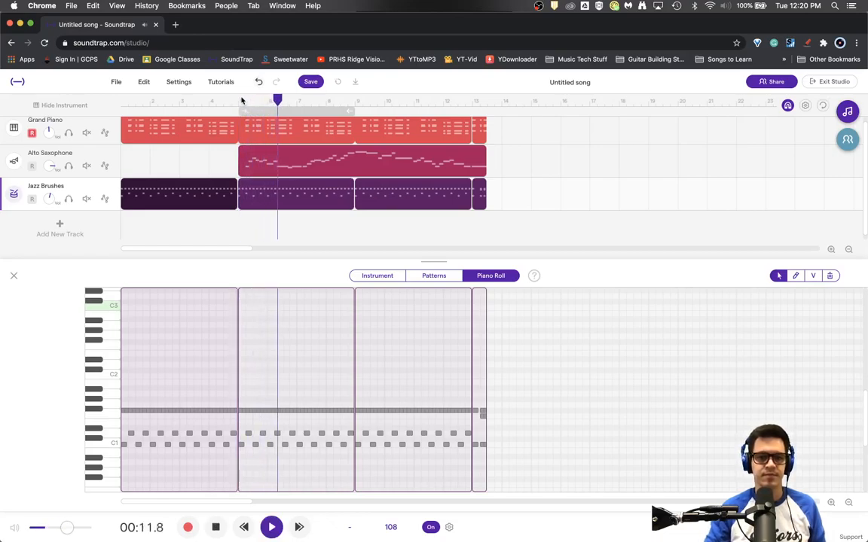
key(space)
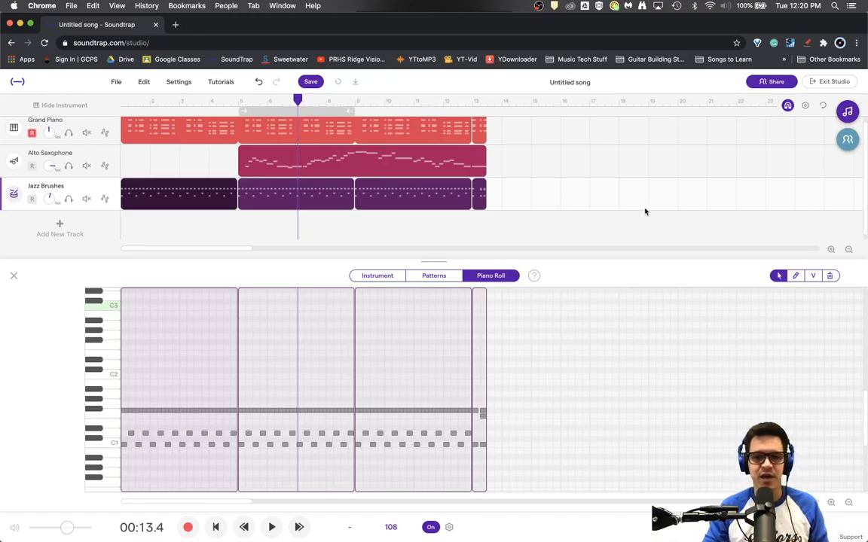
- Select every region on the Grand Piano, Alto Saxophone and Jazz Brushes tracks and move them together so the song begins at bar 3
drag(645, 212, 120, 130)
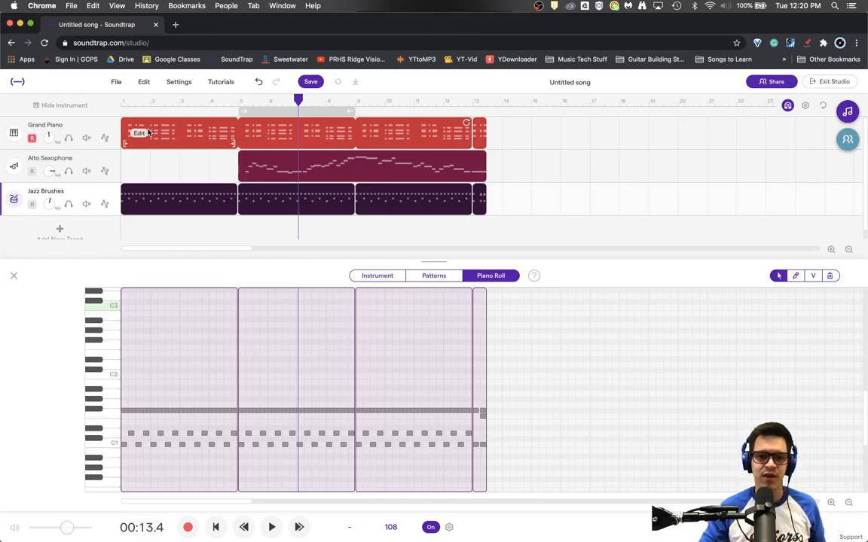
click(515, 125)
drag(515, 125, 141, 196)
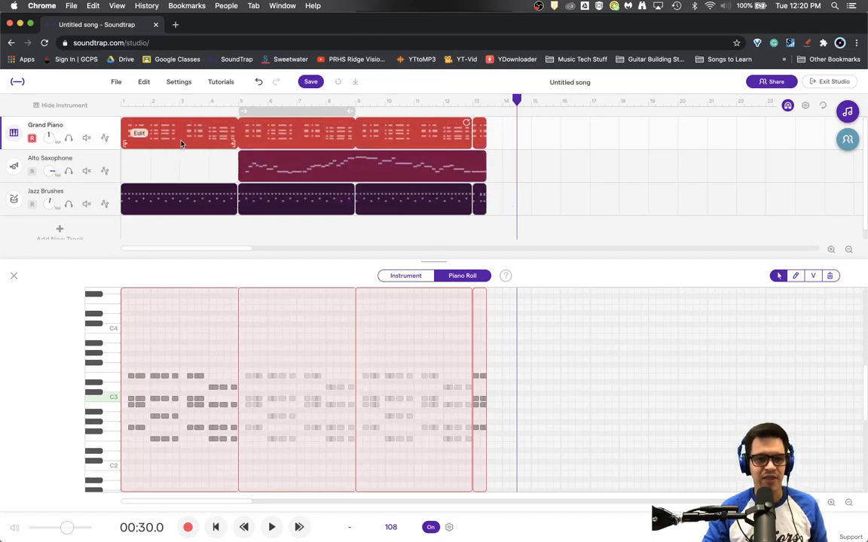
drag(182, 143, 238, 154)
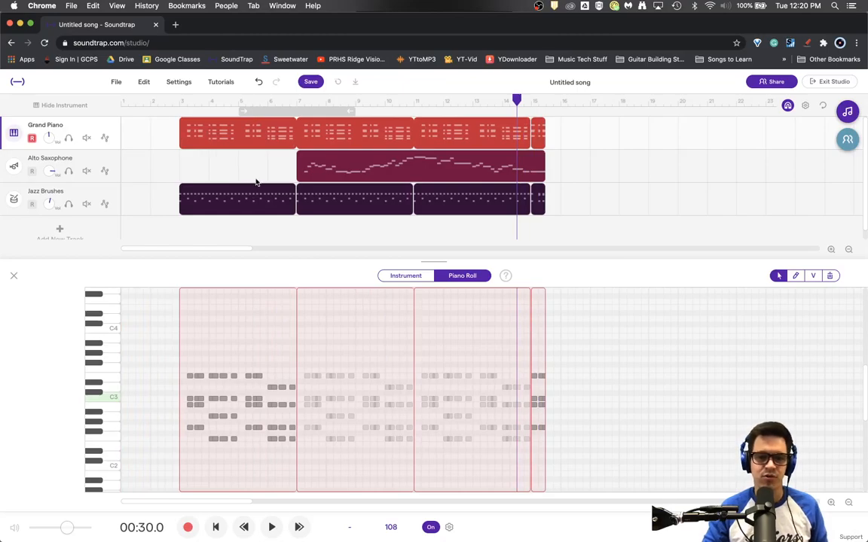
click(158, 165)
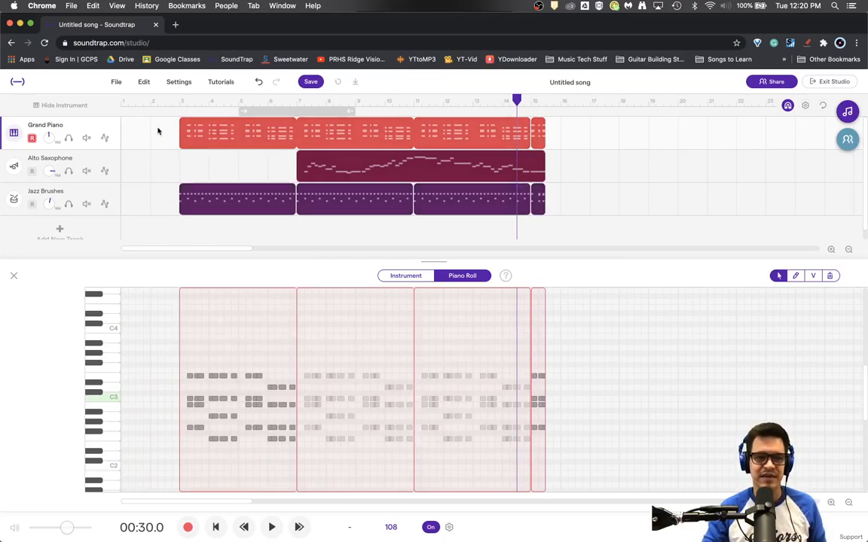
- Open the Jazz Brushes track for pattern editing and place the playhead at the start of the song
click(130, 199)
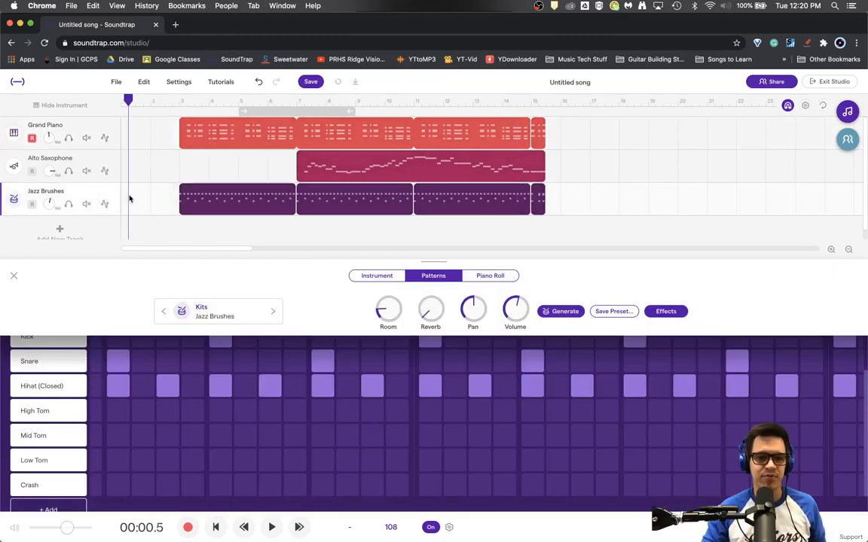
right_click(129, 199)
click(149, 181)
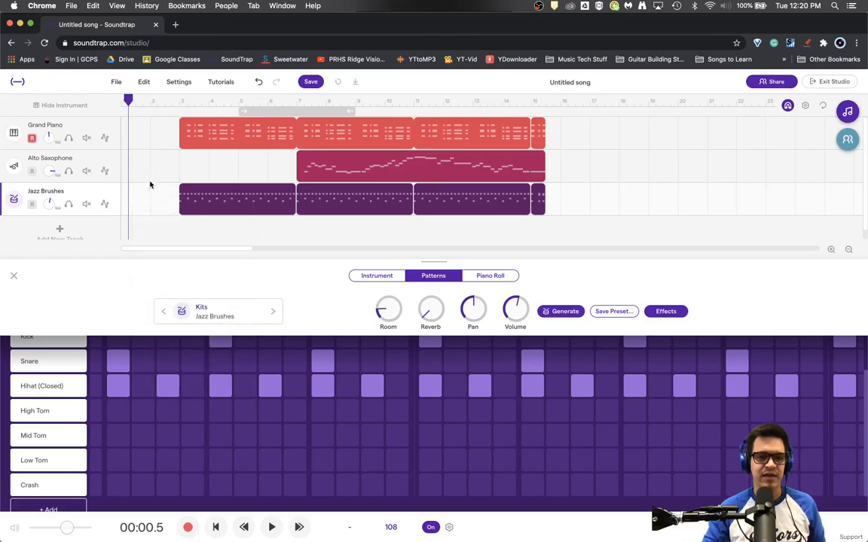
click(122, 202)
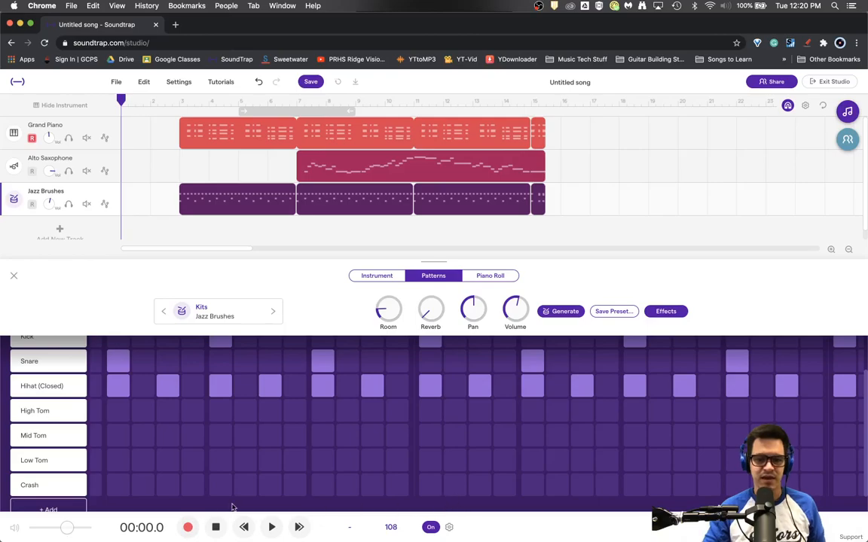
- Add kick, snare, closed hi-hat and high tom hits on both eighth notes of beat 1 in bar 2
scroll(145, 474, up, 2)
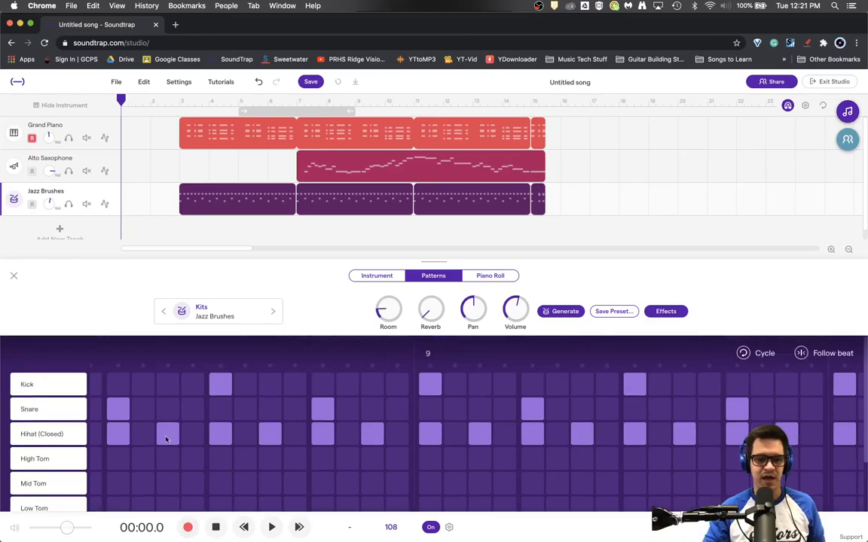
scroll(422, 451, down, 3)
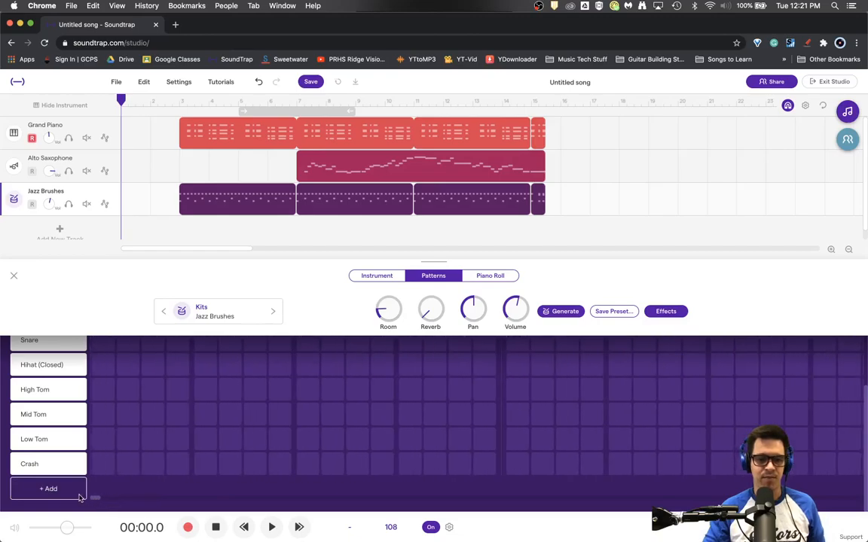
scroll(276, 355, up, 2)
scroll(275, 356, up, 2)
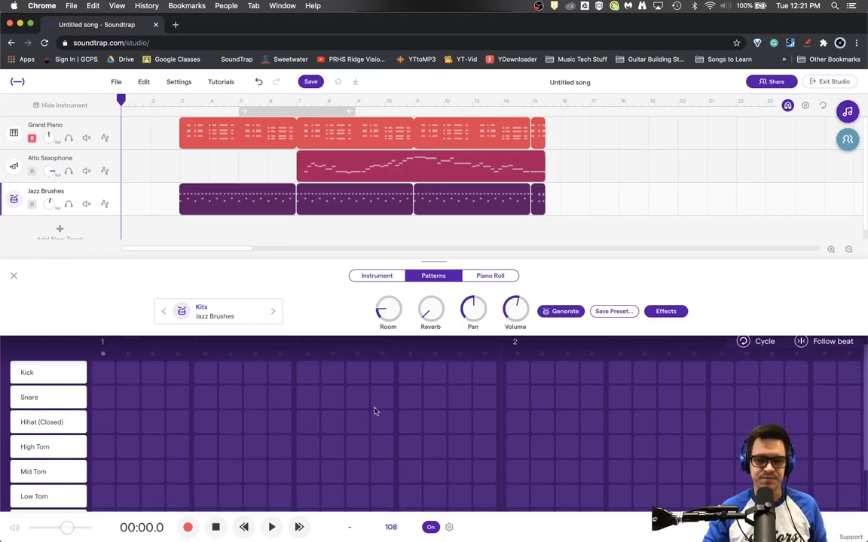
click(516, 377)
click(516, 397)
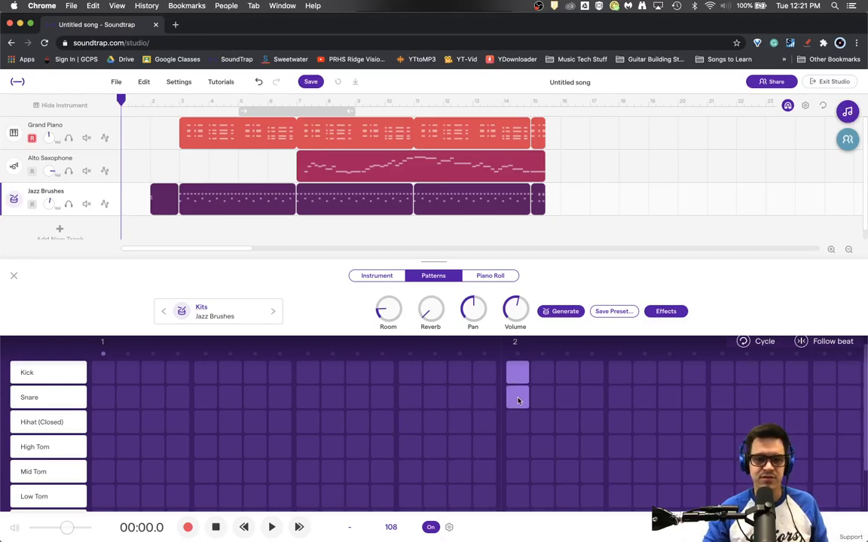
scroll(532, 395, down, 1)
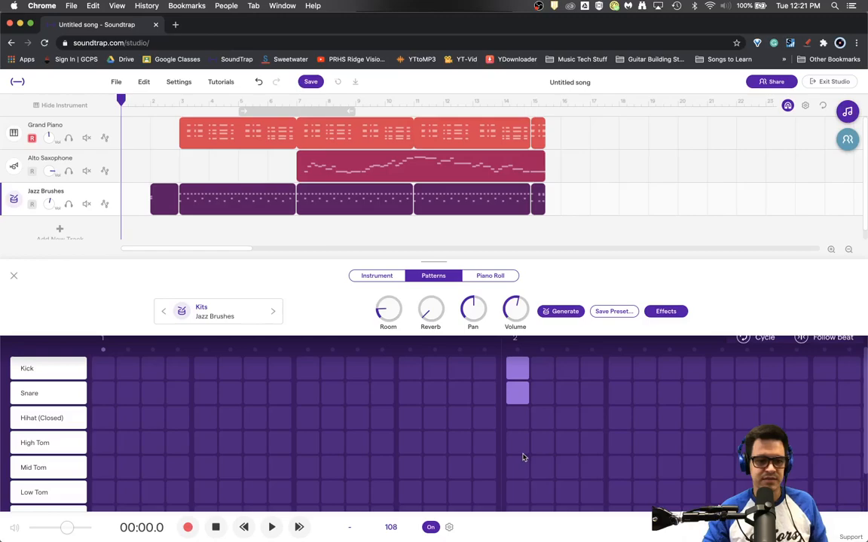
click(516, 417)
click(518, 443)
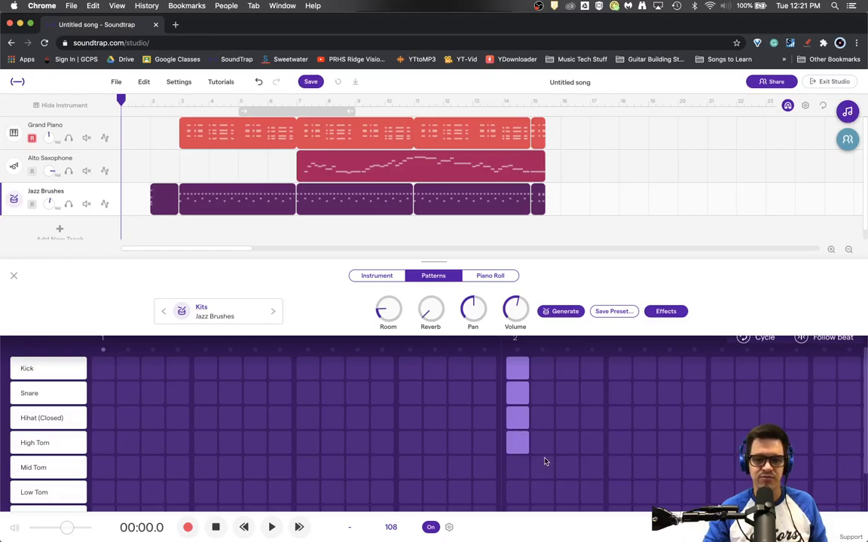
click(566, 369)
click(567, 392)
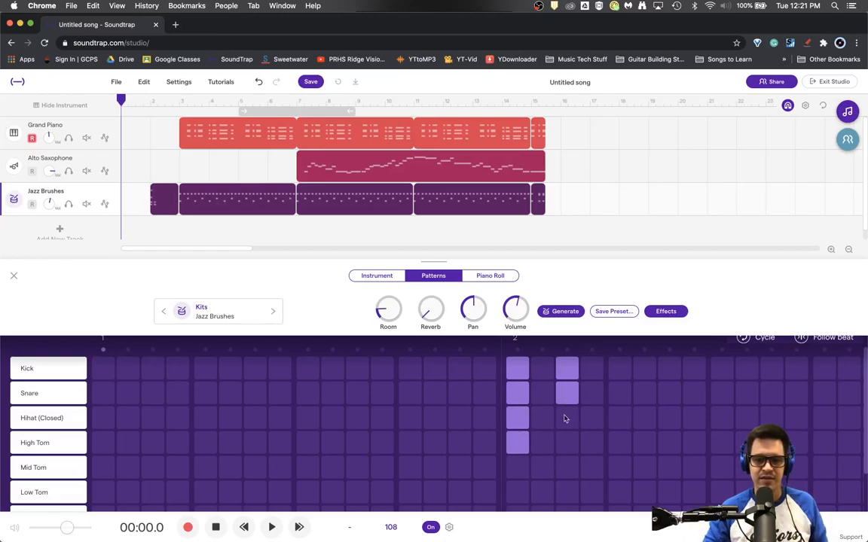
click(567, 417)
click(565, 444)
- Add kick, snare, closed hi-hat and high tom hits on both eighth notes of beat 2 in bar 2
click(620, 370)
click(621, 392)
click(623, 417)
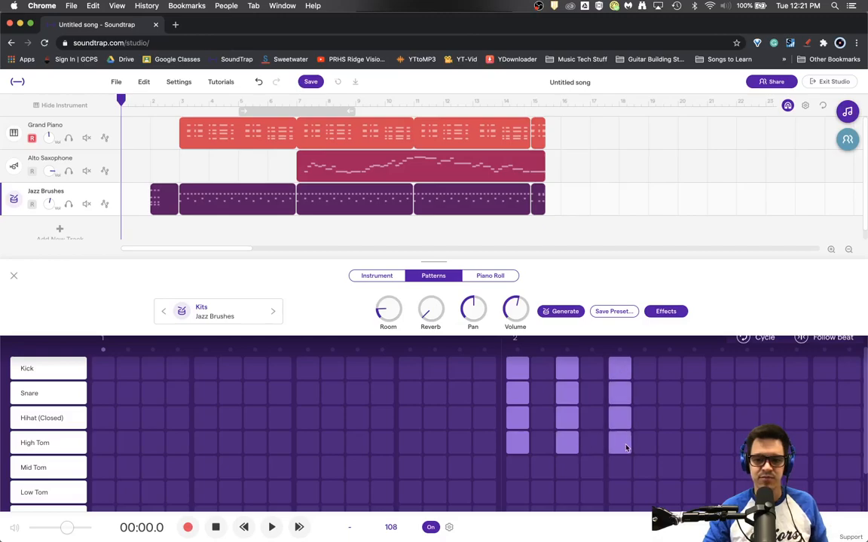
click(669, 368)
click(670, 393)
click(671, 417)
click(669, 444)
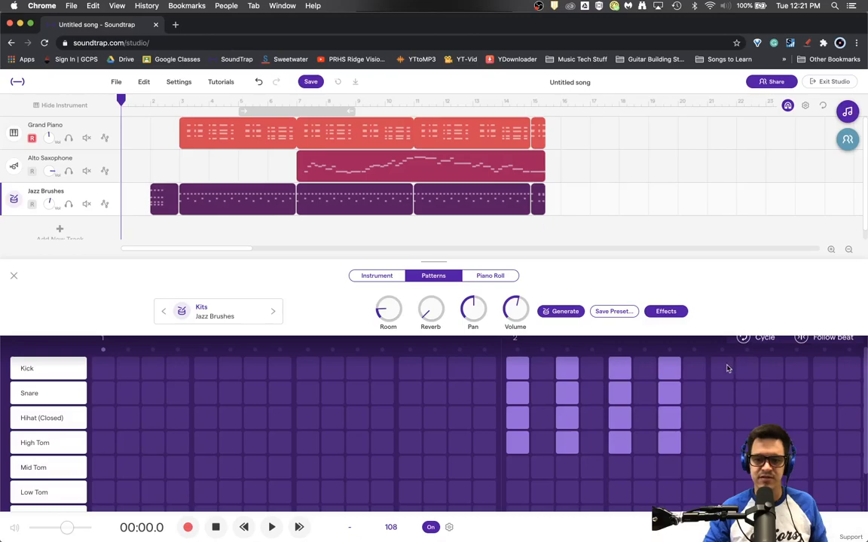
- Add kick, snare, closed hi-hat and high tom hits on both eighth notes of beat 3 in bar 2
click(721, 368)
click(722, 393)
click(722, 417)
click(721, 445)
click(771, 369)
click(772, 393)
click(772, 417)
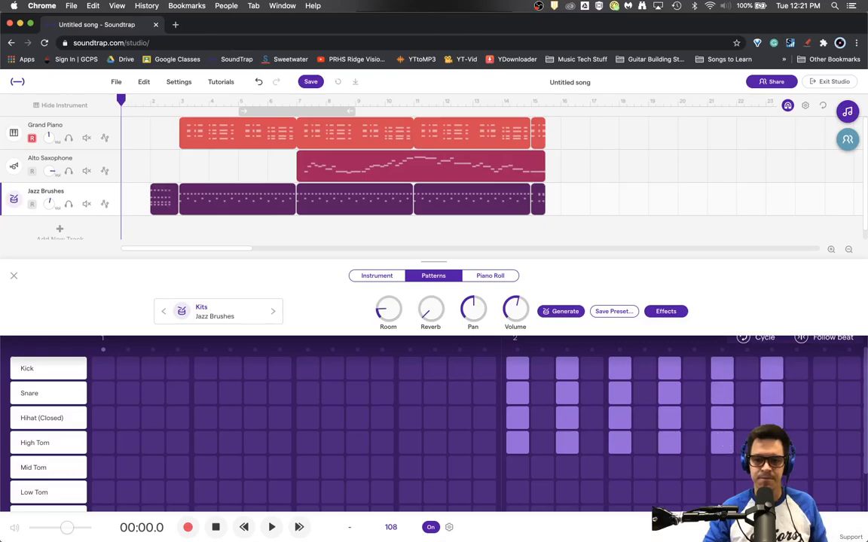
- Complete beat 4 of bar 2 with kick, snare, closed hi-hat and high tom hits on both eighth notes, and play back the fill
click(824, 368)
click(824, 392)
click(824, 418)
click(824, 443)
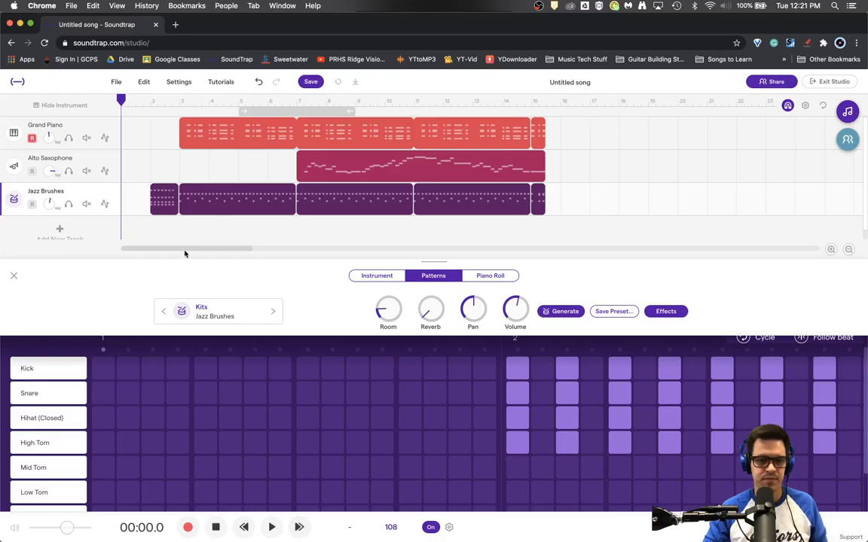
drag(184, 252, 190, 253)
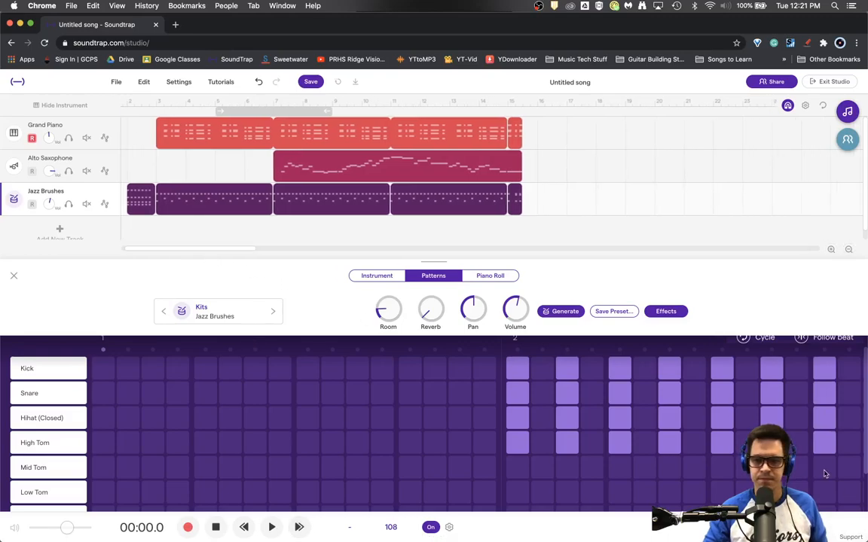
scroll(339, 471, down, 2)
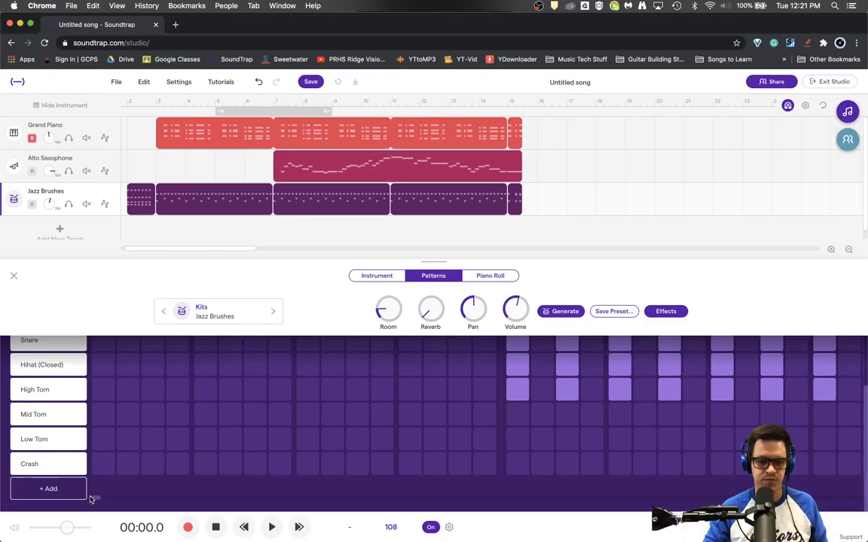
scroll(93, 500, right, 3)
scroll(719, 436, up, 2)
drag(682, 388, 684, 457)
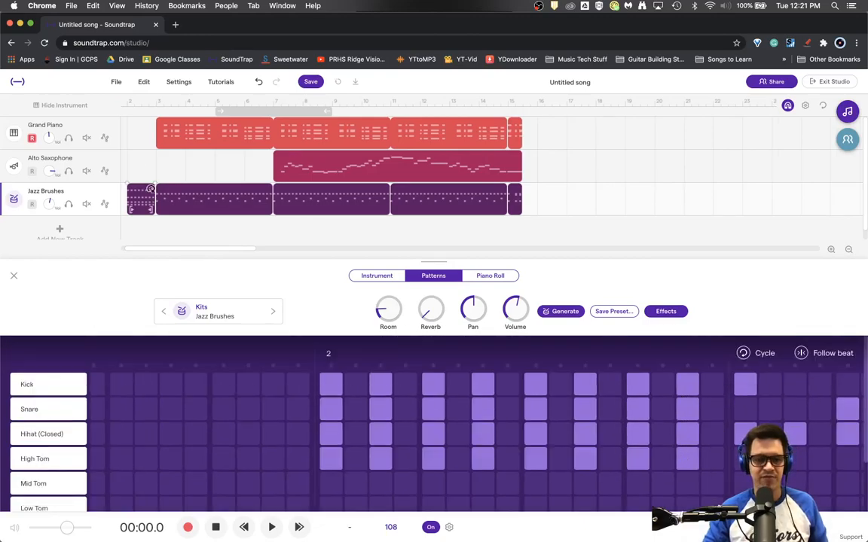
key(space)
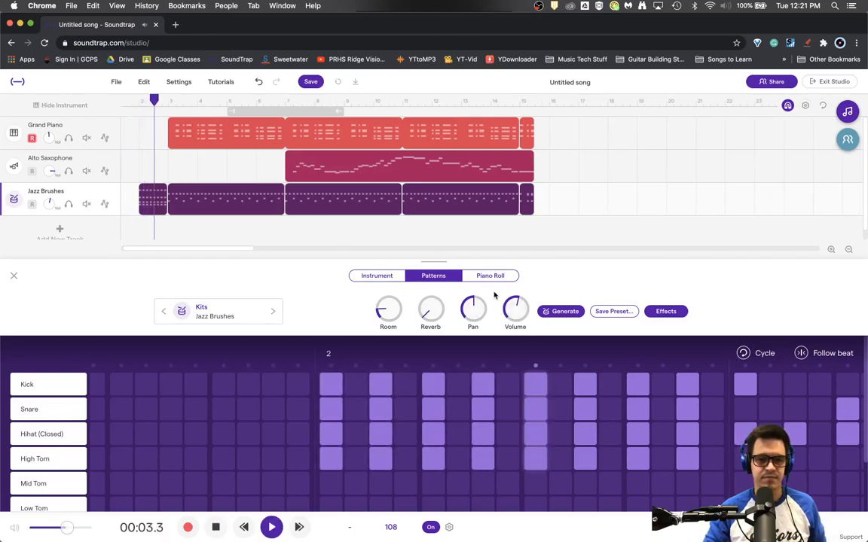
key(space)
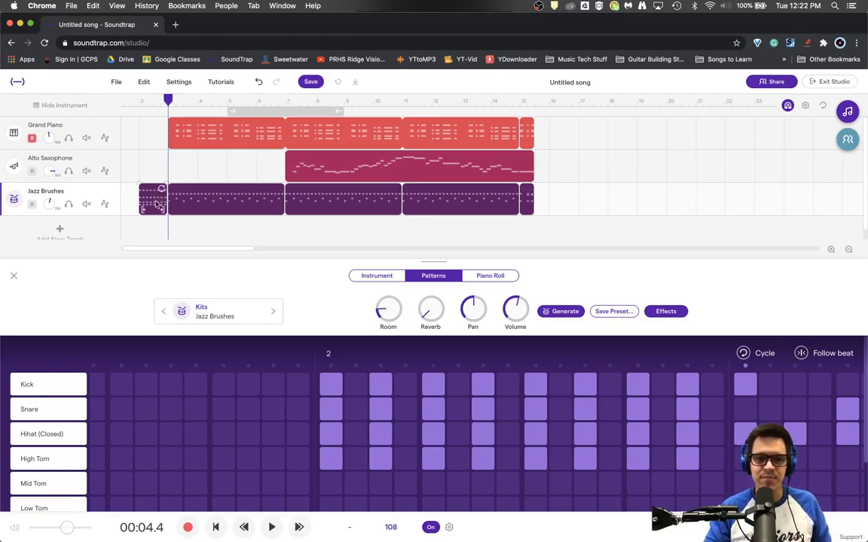
- Show the Jazz Brushes notes in the piano roll, move the playhead to bar 2 and switch to velocity editing
click(489, 275)
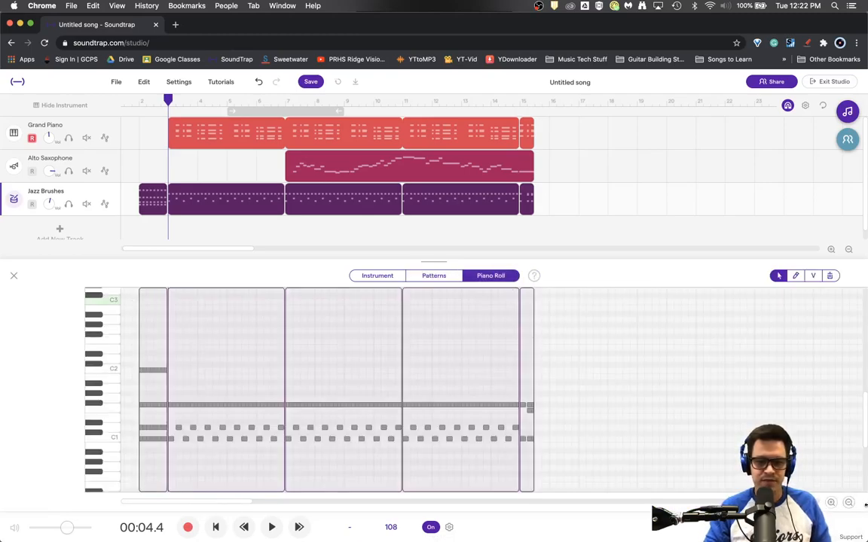
click(831, 503)
click(831, 502)
click(831, 503)
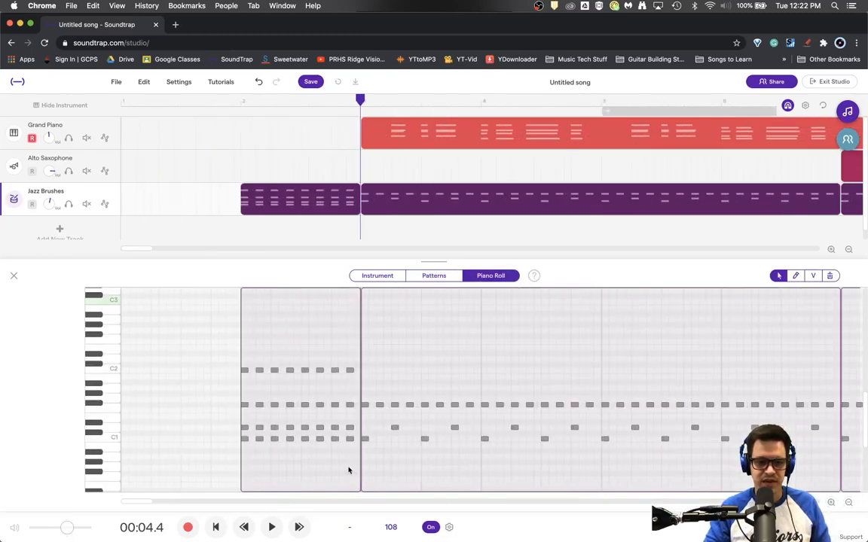
drag(360, 100, 241, 104)
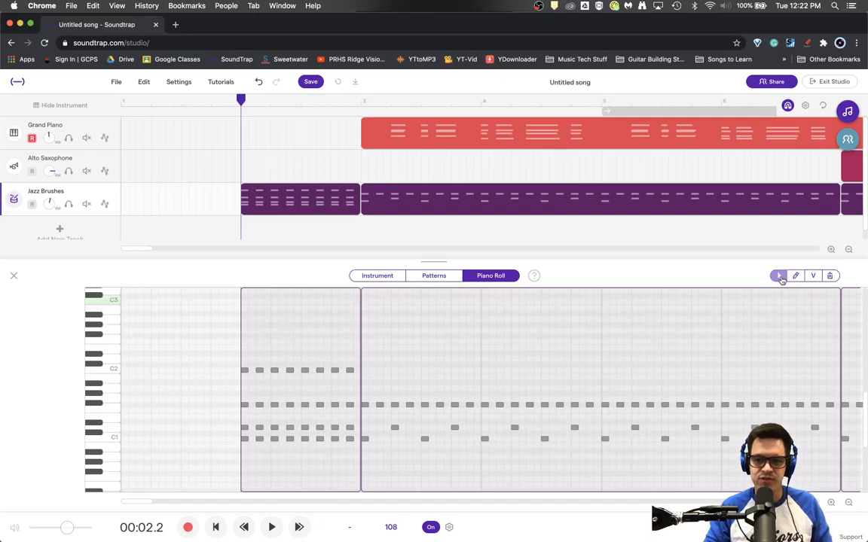
click(813, 276)
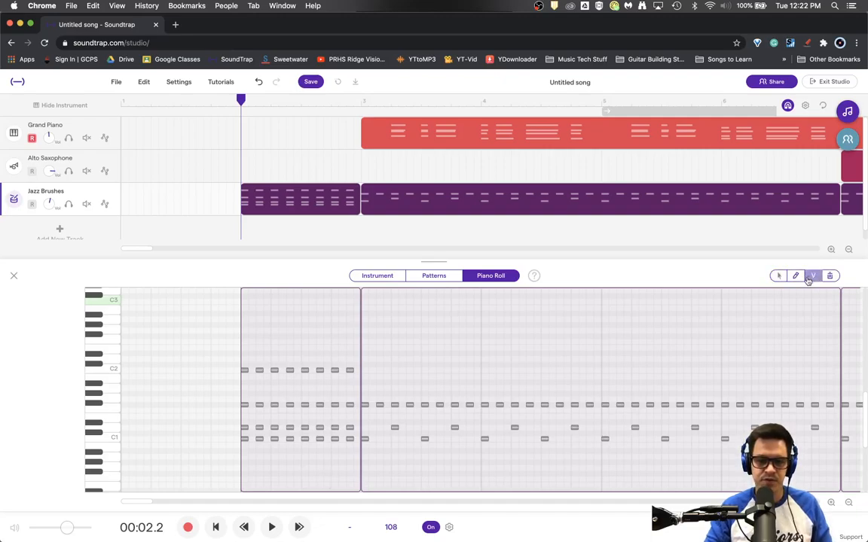
- Lower the velocity of the first four eighth-note hits in the bar 2 drum fill, reducing each slightly less than the one before
mouse_move(246, 452)
mouse_down()
mouse_move(241, 366)
mouse_move(243, 372)
mouse_up()
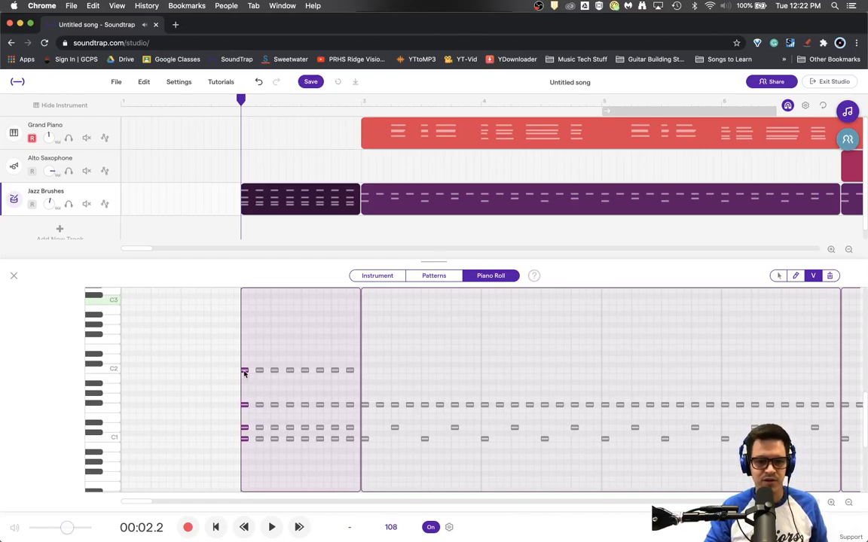
drag(243, 372, 244, 428)
drag(256, 357, 258, 465)
drag(260, 373, 259, 422)
drag(273, 360, 277, 451)
drag(274, 372, 275, 416)
drag(274, 372, 294, 449)
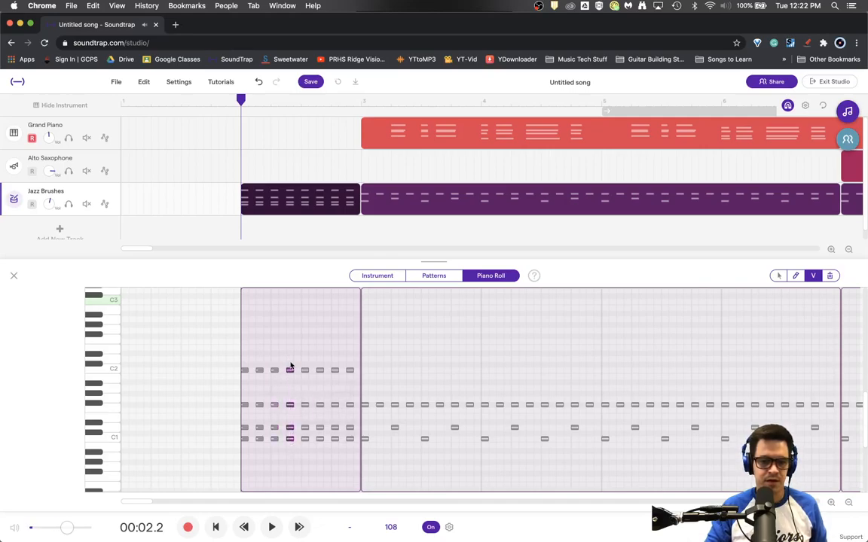
drag(290, 370, 291, 411)
- Lower the last four eighth-note hits of the fill by progressively smaller amounts, ending at velocity 104, and place the playhead before bar 2
drag(303, 355, 311, 458)
drag(304, 372, 305, 401)
drag(317, 361, 323, 455)
drag(318, 372, 341, 468)
drag(335, 370, 336, 389)
drag(343, 354, 352, 452)
drag(345, 372, 348, 379)
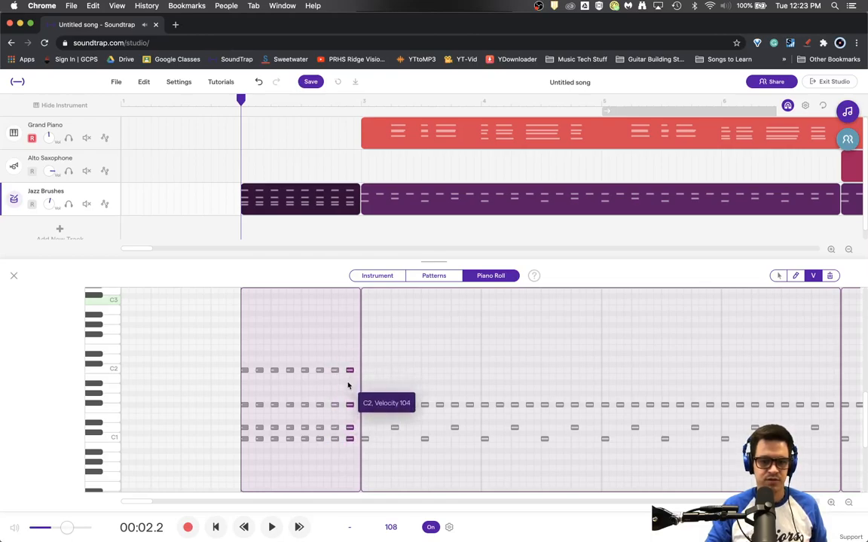
click(204, 102)
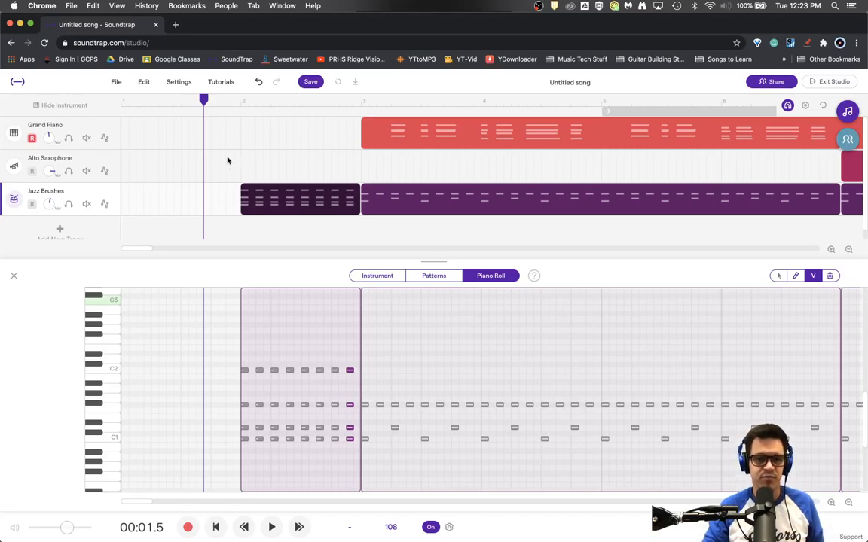
- Play back the drum fill from before bar 2 into the song to hear its crescendo
key(space)
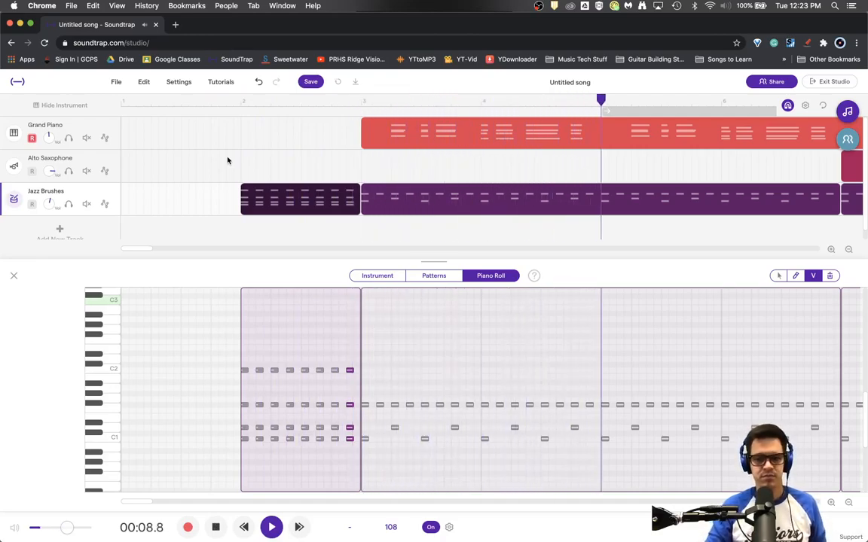
key(space)
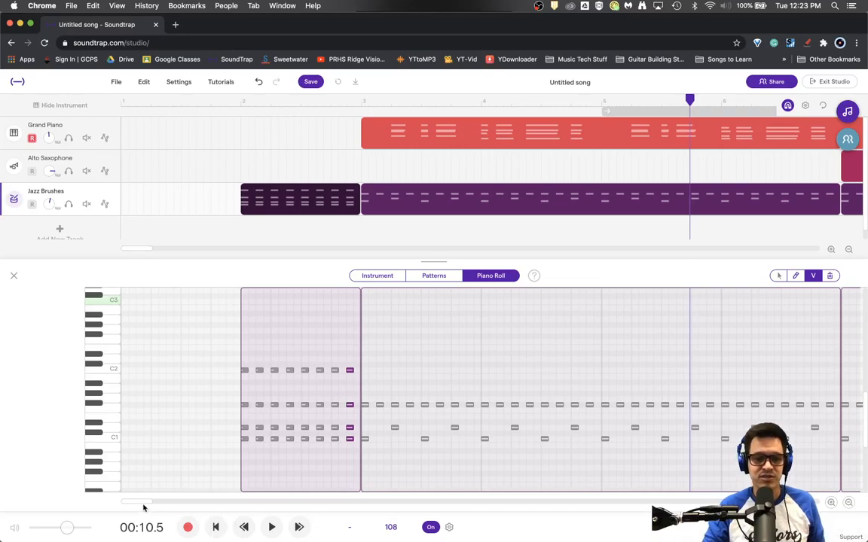
- Delete the Jazz Brushes notes in bars 13 and 14, keeping only the first hit of bar 13
drag(143, 508, 155, 508)
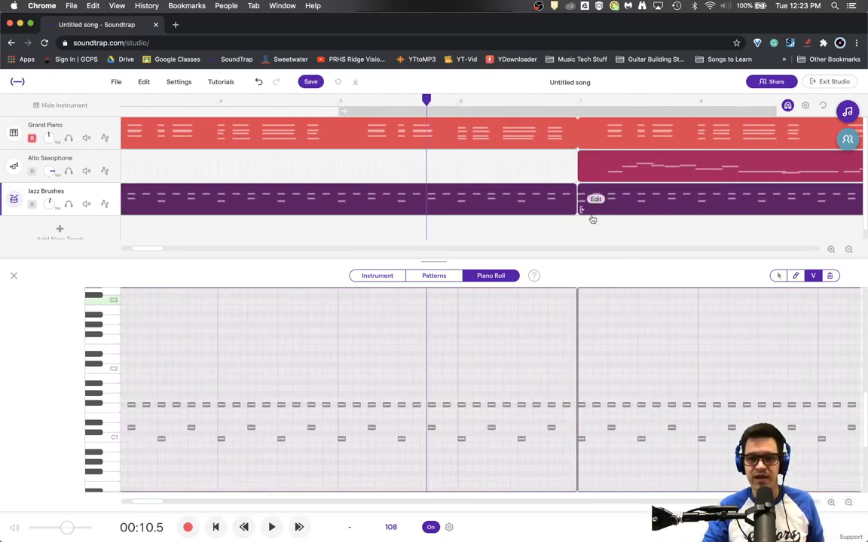
drag(166, 507, 194, 508)
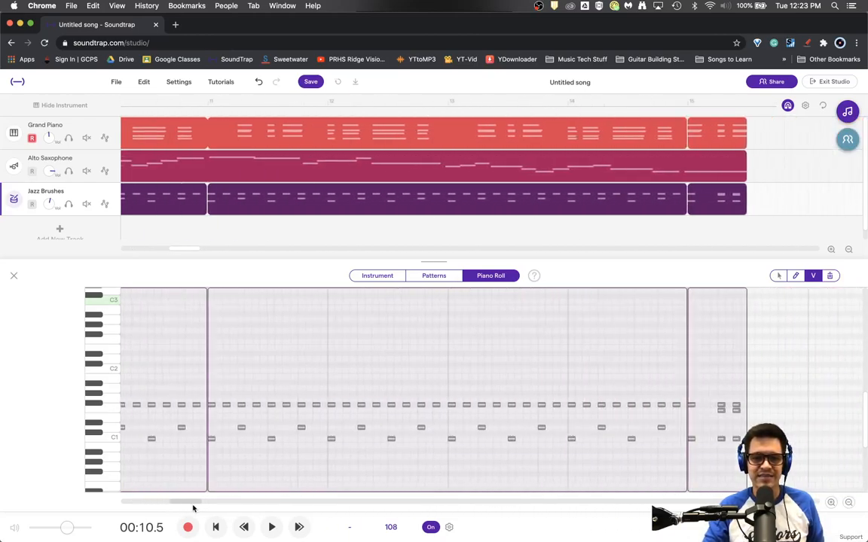
click(472, 100)
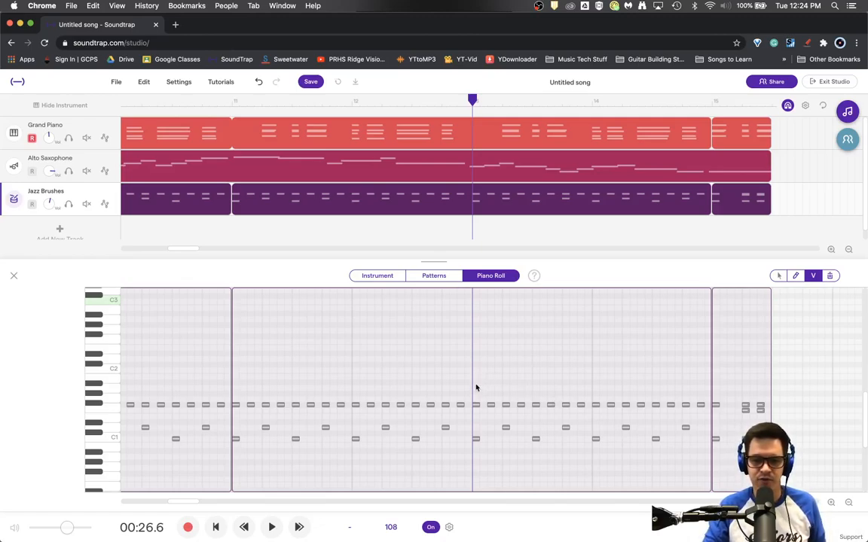
drag(477, 387, 693, 459)
drag(485, 386, 707, 457)
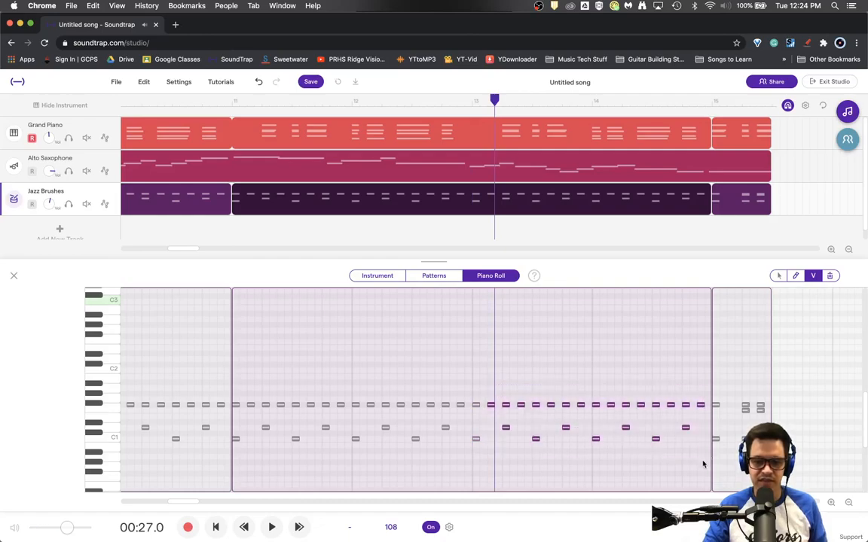
key(Delete)
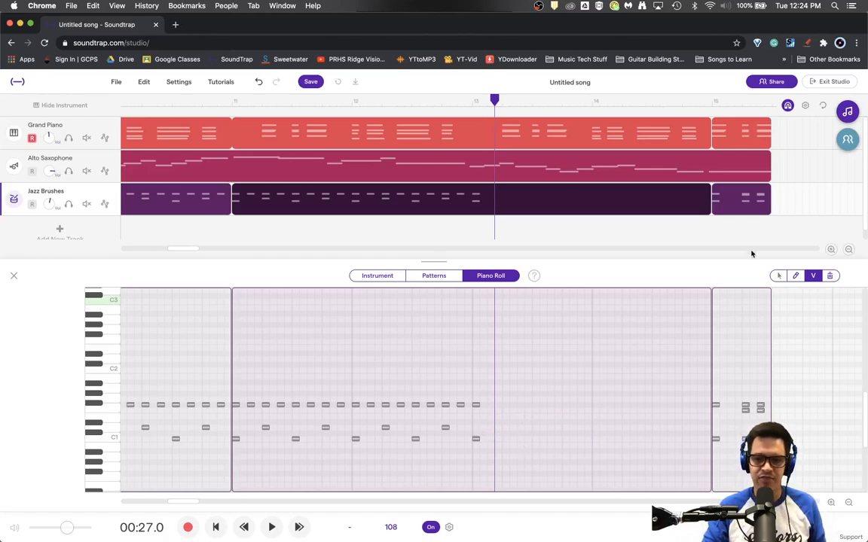
- Draw D1 and F1 notes on beat 1 of bar 13, and a C1, D1, F1 and Gb1 hit on beat 3
click(795, 276)
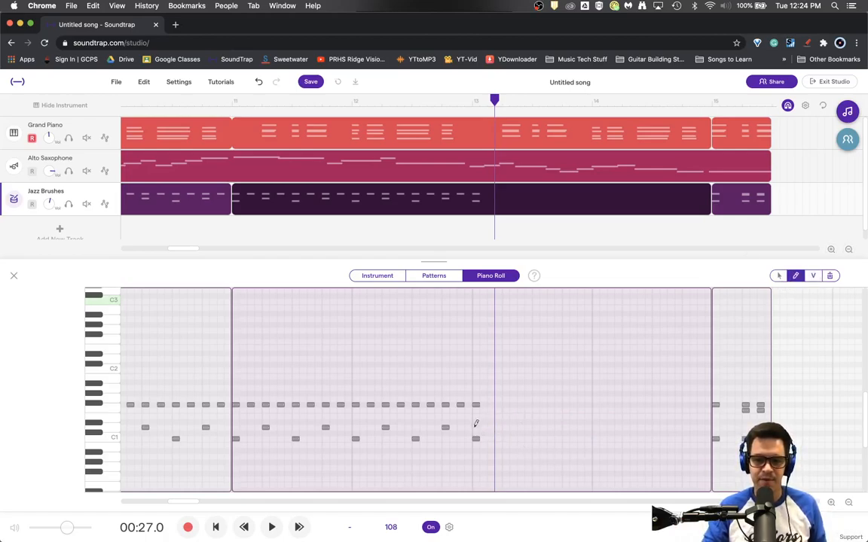
click(476, 427)
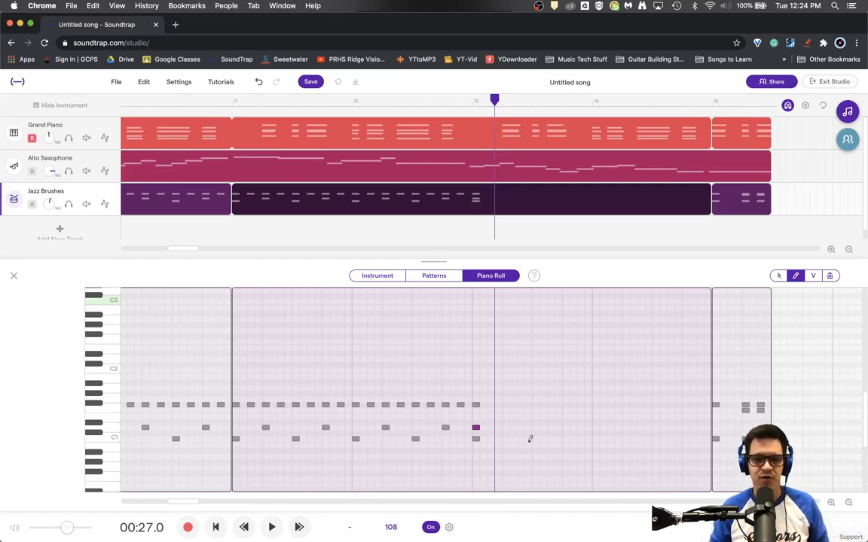
click(477, 408)
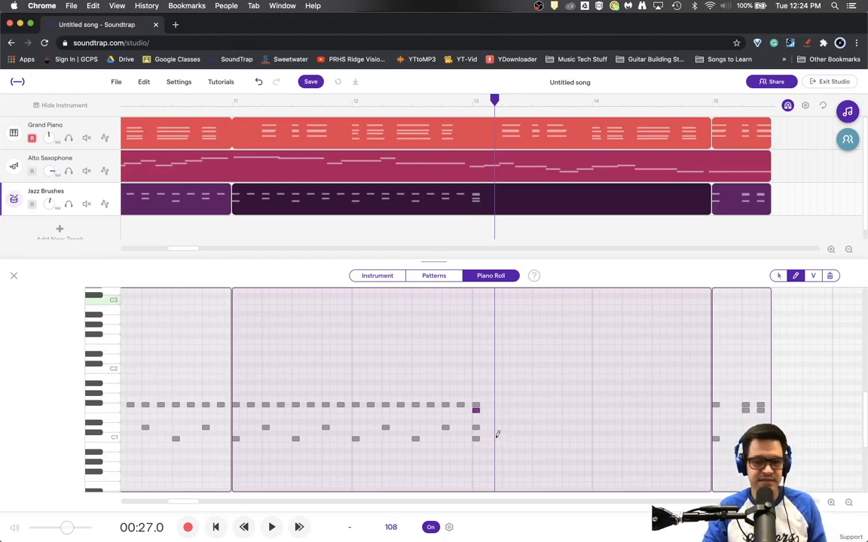
click(536, 439)
click(535, 427)
click(536, 410)
click(536, 405)
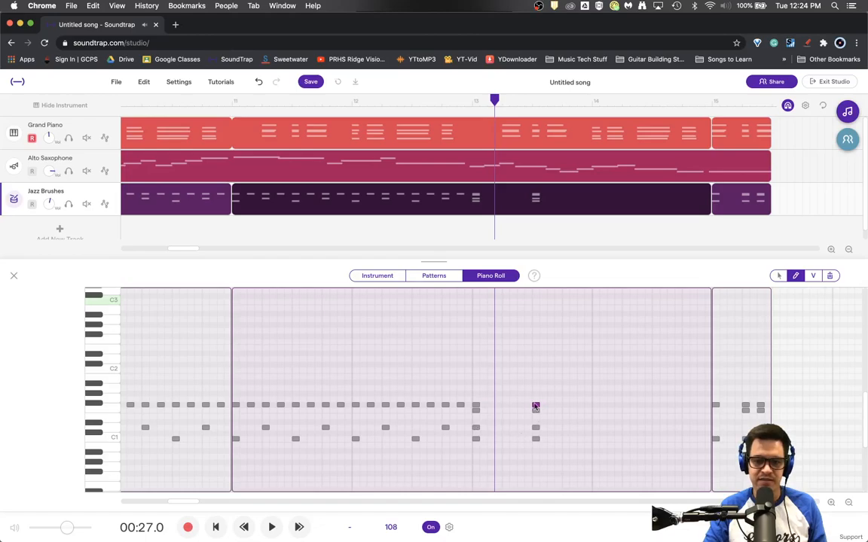
- Draw stacked C1, D1, F1 and Gb1 drum hits on beats 1 and 2 of bar 14
click(595, 405)
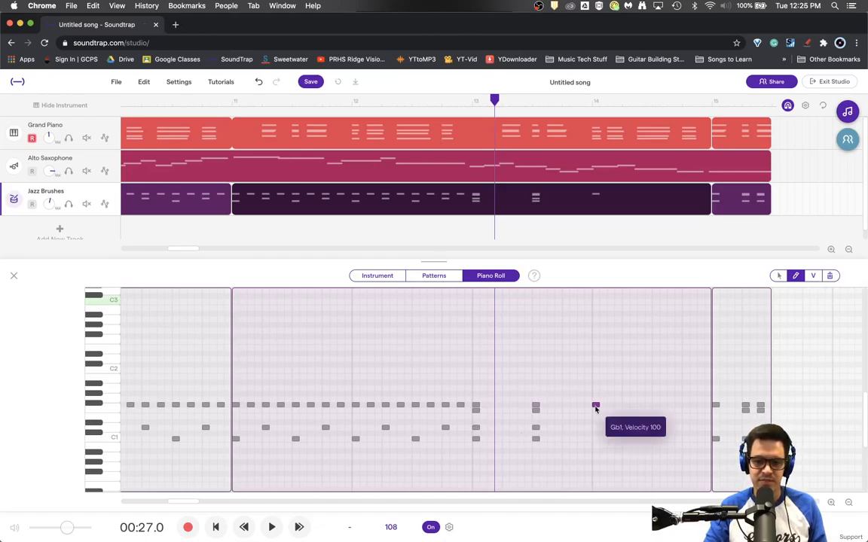
click(595, 411)
click(596, 427)
click(596, 438)
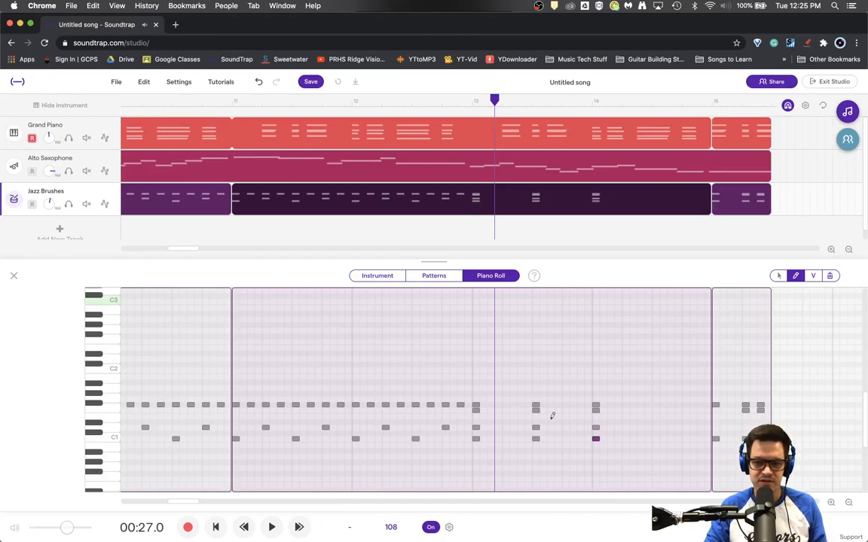
click(625, 406)
click(625, 411)
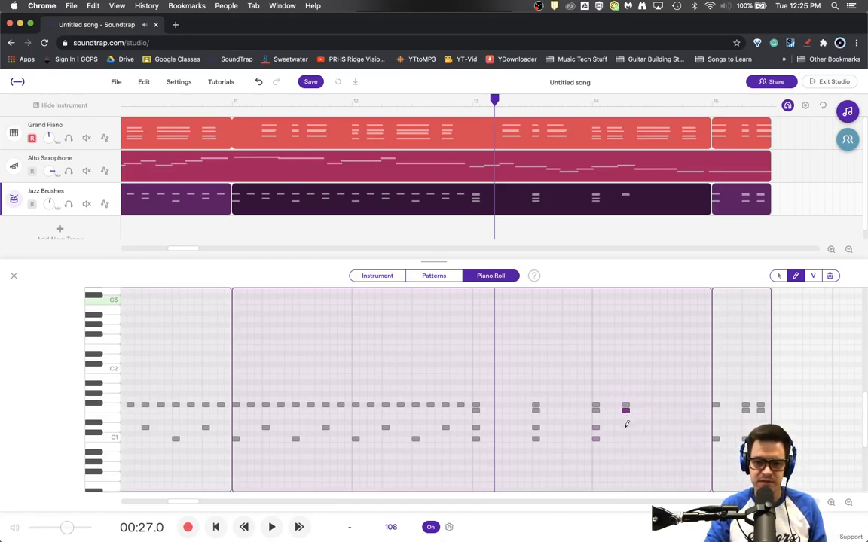
click(625, 429)
click(625, 438)
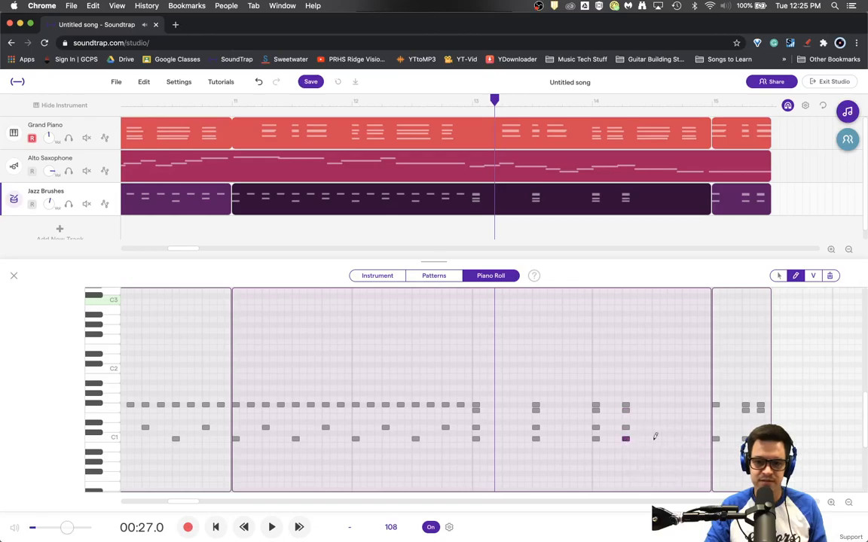
- Draw stacked C1, D1, F1 and Gb1 drum hits on both eighth notes of beat 3 in bar 14
click(655, 438)
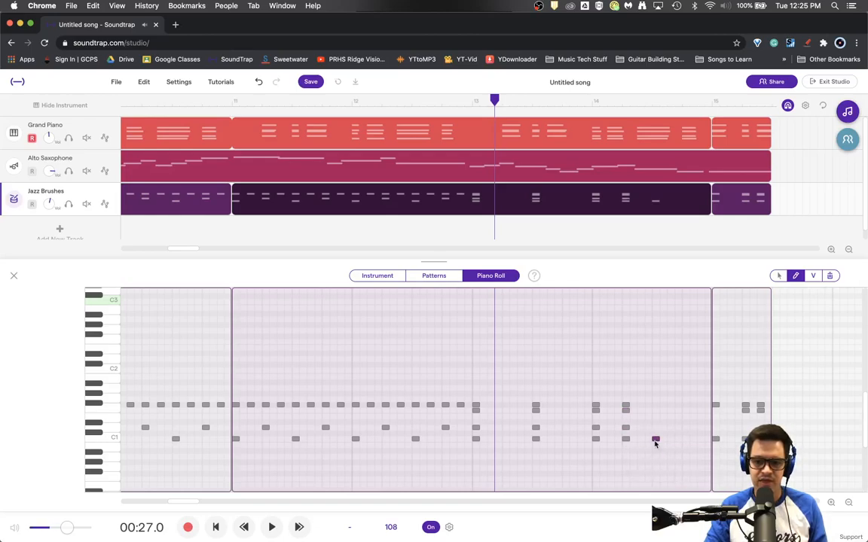
click(656, 428)
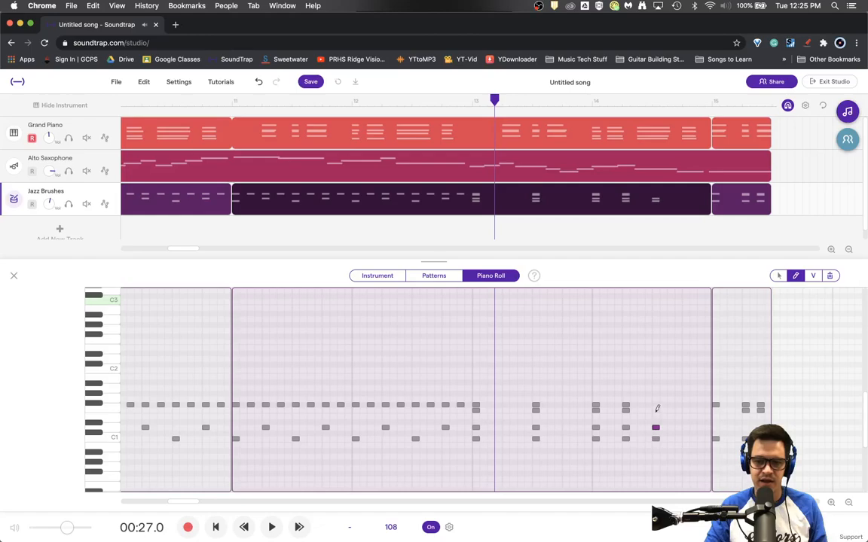
click(655, 406)
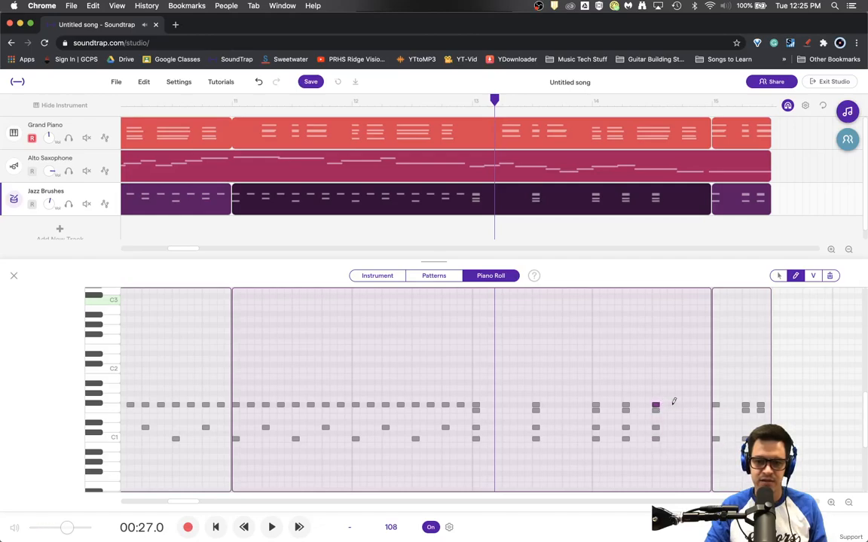
click(671, 406)
click(671, 428)
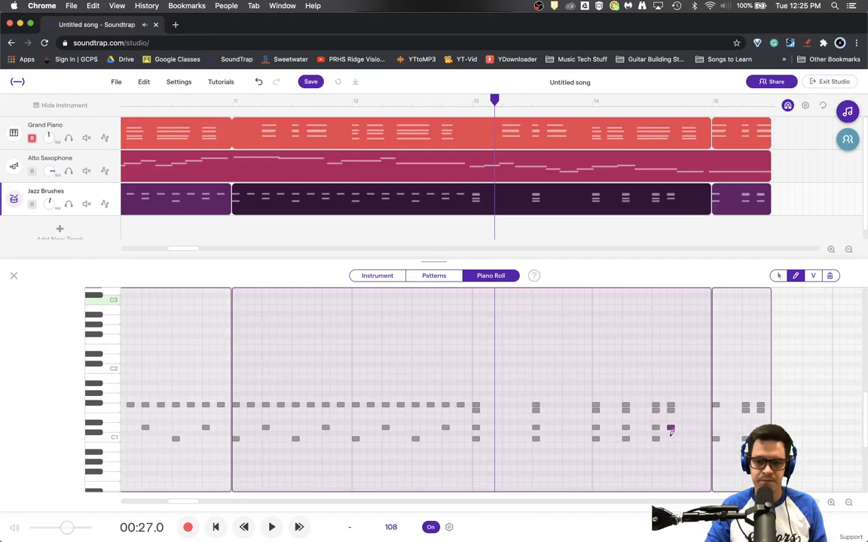
click(670, 439)
- Fill beat 4 of bar 14 with four sixteenth notes each on C1 and D1
click(685, 438)
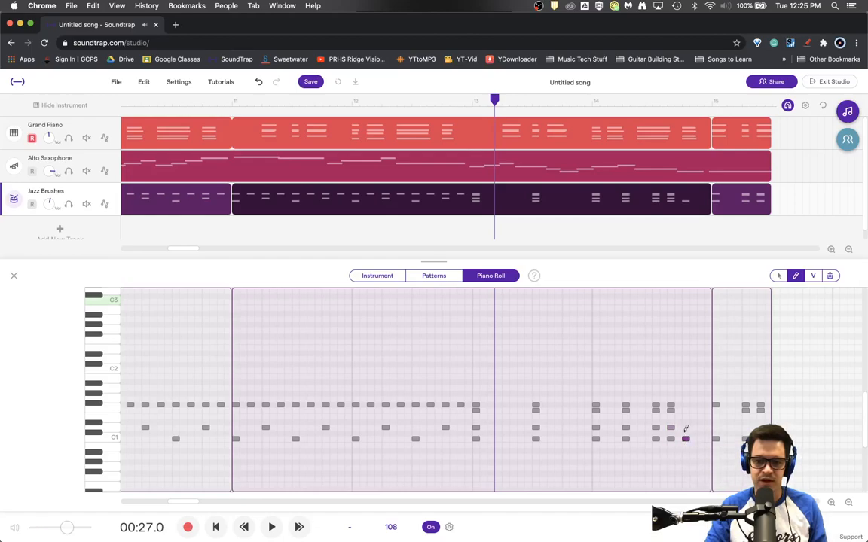
click(693, 438)
click(701, 438)
click(708, 438)
click(693, 427)
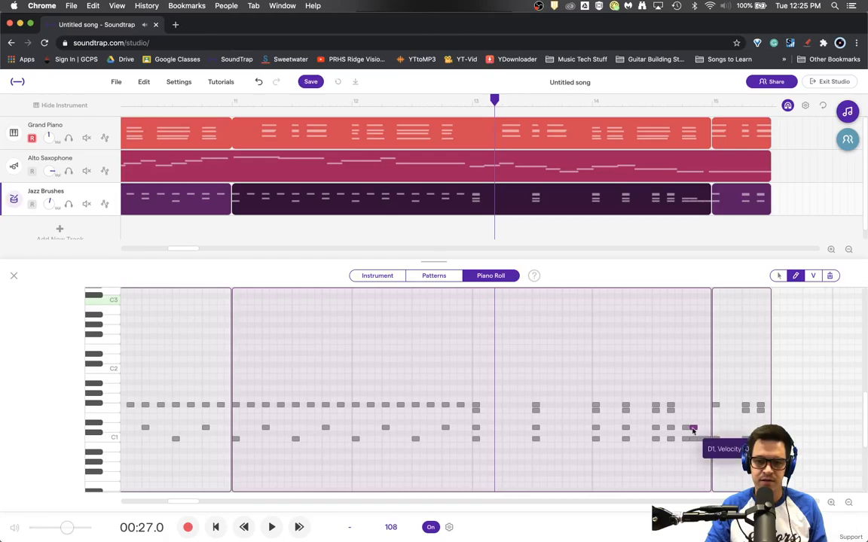
- Add four sixteenth notes each on F1 and Gb1 to beat 4 of bar 14, and play back the ending from bar 12
click(686, 410)
click(693, 410)
click(700, 410)
click(709, 410)
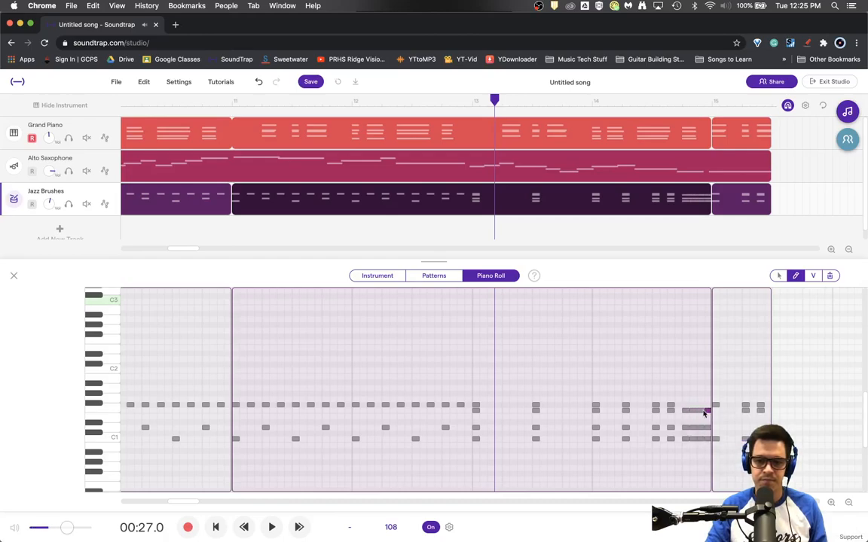
click(686, 404)
click(693, 405)
click(701, 405)
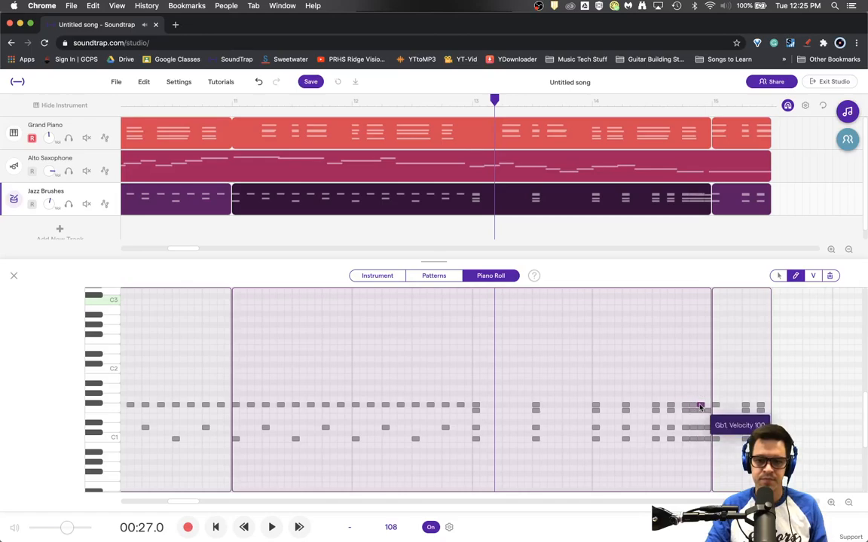
click(709, 405)
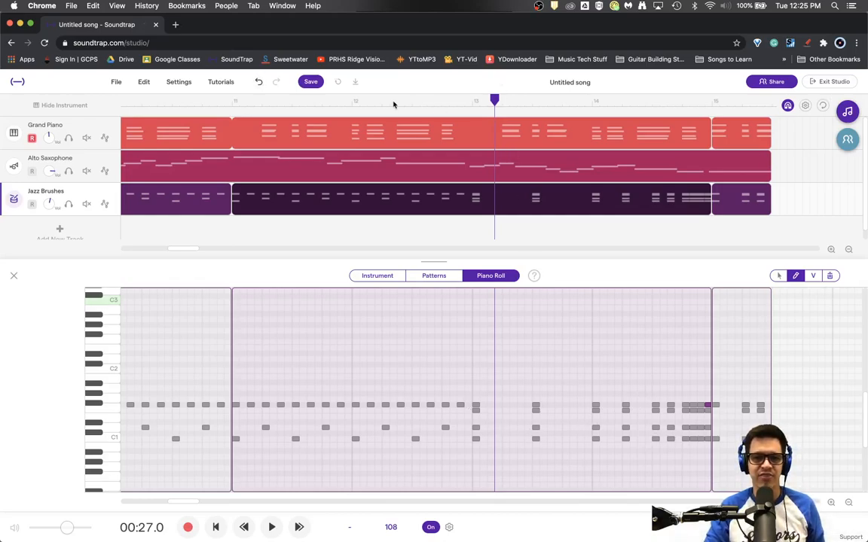
click(356, 104)
key(space)
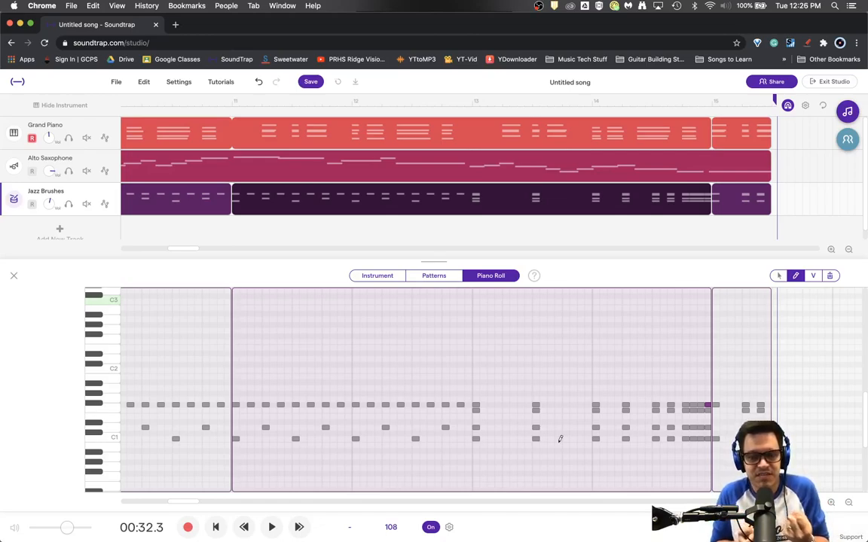
- Add an F1 note to the first hit of bar 15 and D1 notes to that bar's closing hits
click(625, 427)
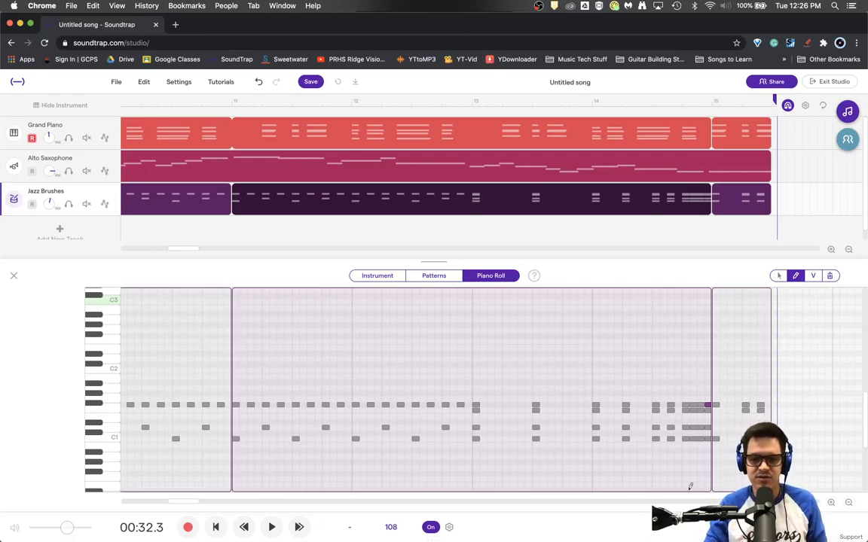
click(716, 411)
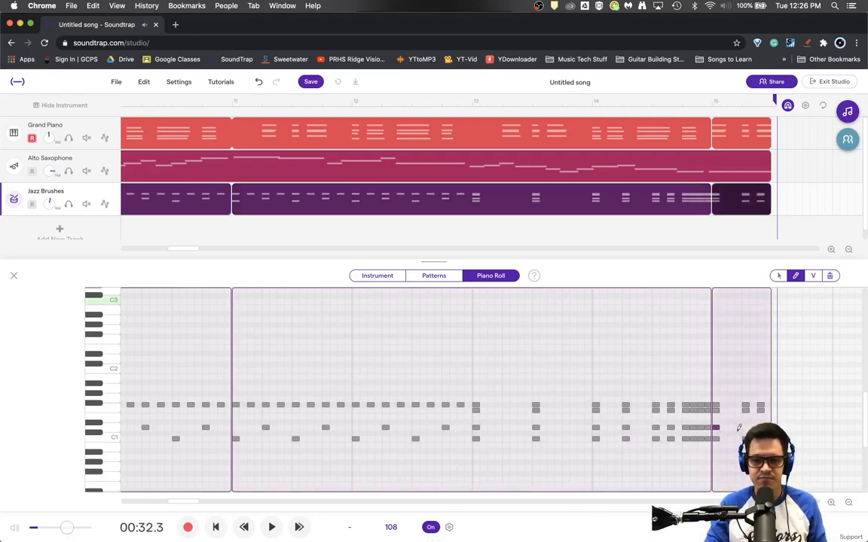
click(745, 428)
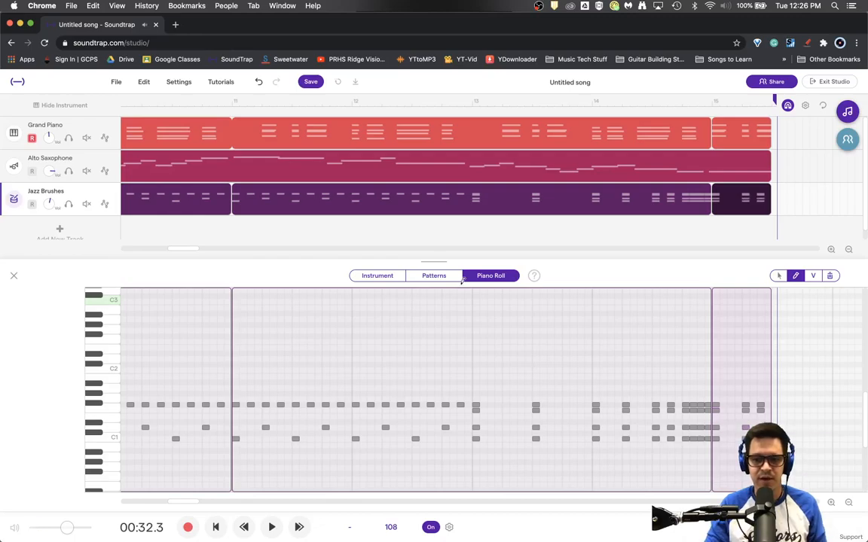
- Play back the whole song from before the intro fill, turning off the metronome during playback
click(849, 250)
click(848, 250)
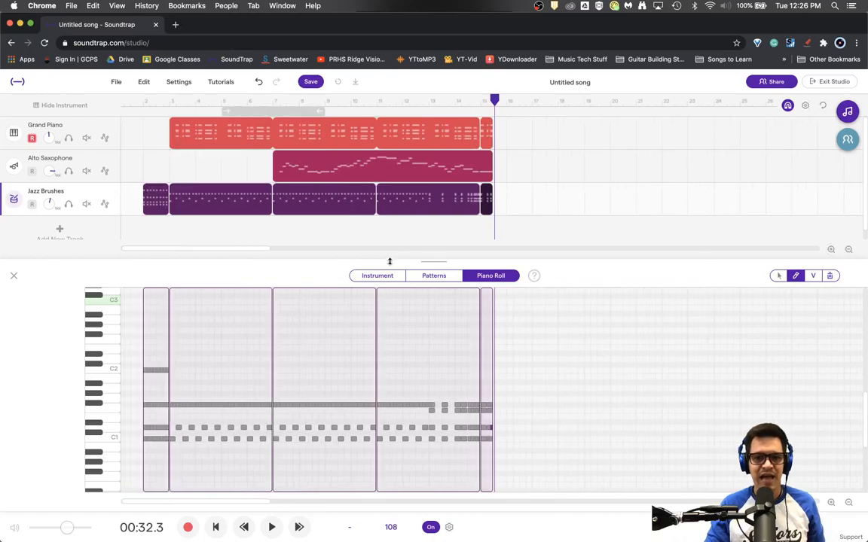
click(130, 102)
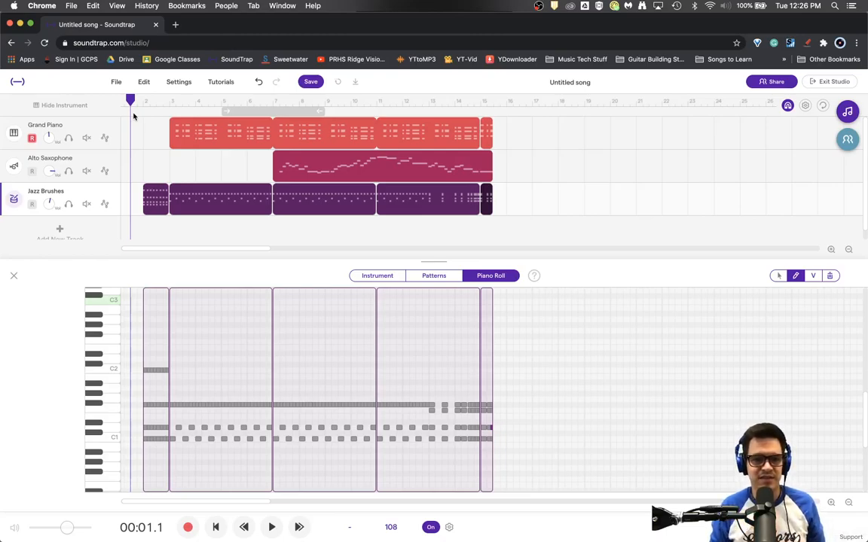
key(space)
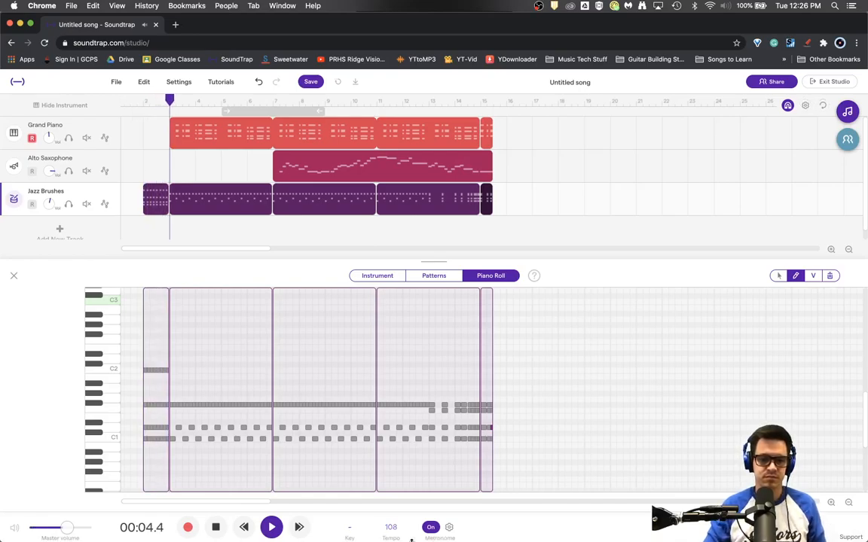
click(431, 527)
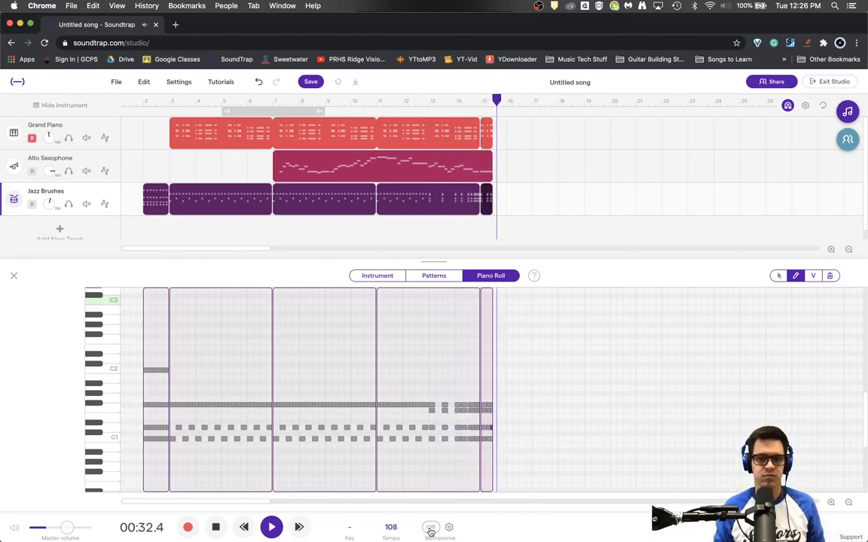
key(space)
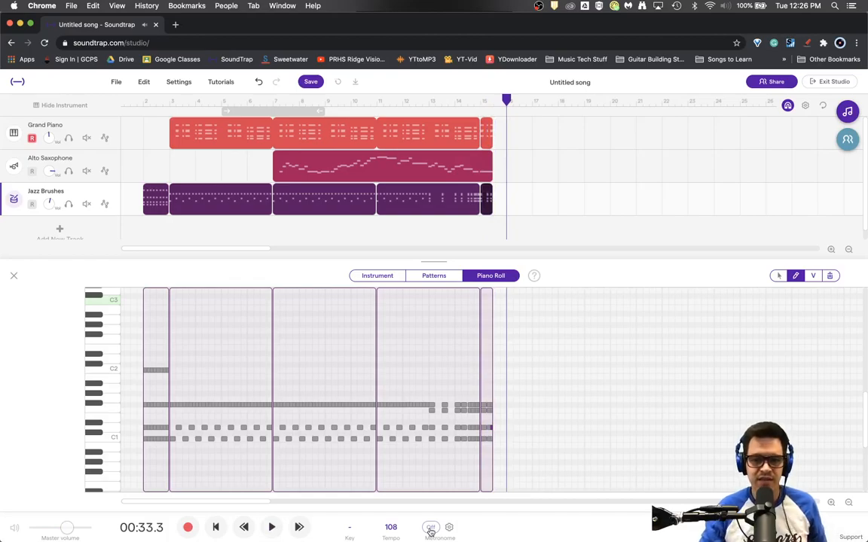